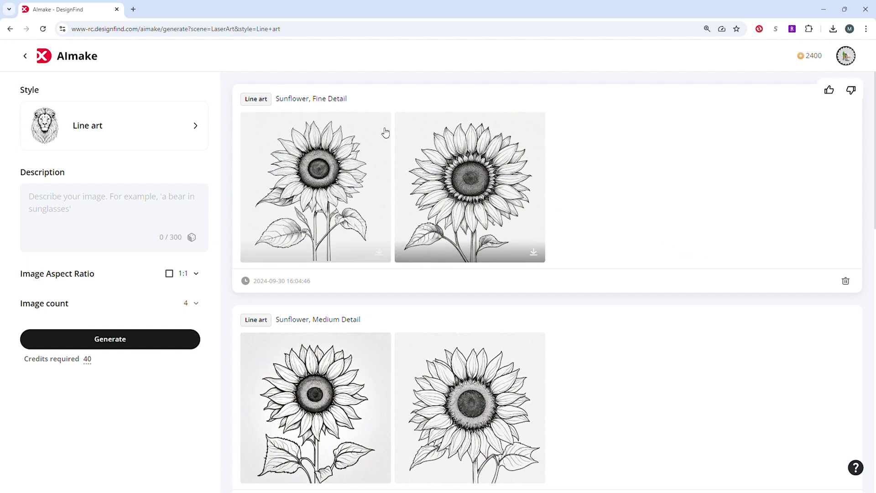
{"action": "scroll", "coordinate": [312, 221], "scroll_direction": "down", "scroll_amount": 1}
{"action": "scroll", "coordinate": [312, 221], "scroll_direction": "down", "scroll_amount": 2}
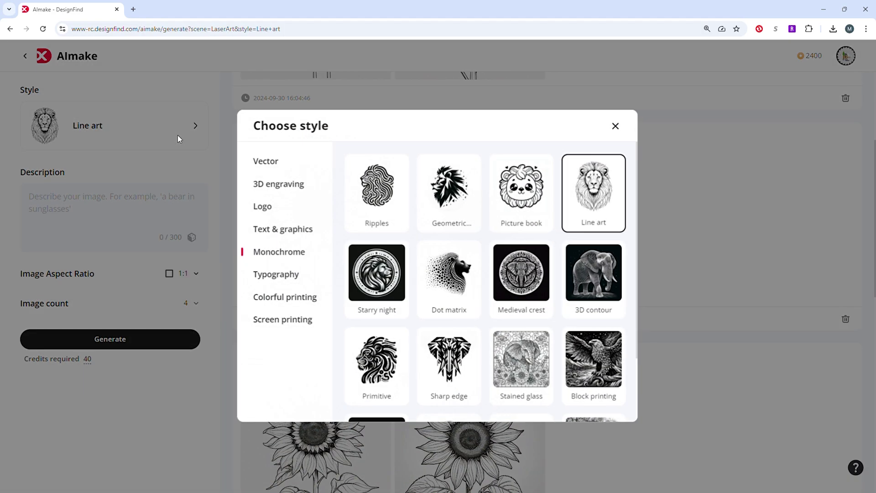
{"action": "left_click", "coordinate": [182, 142]}
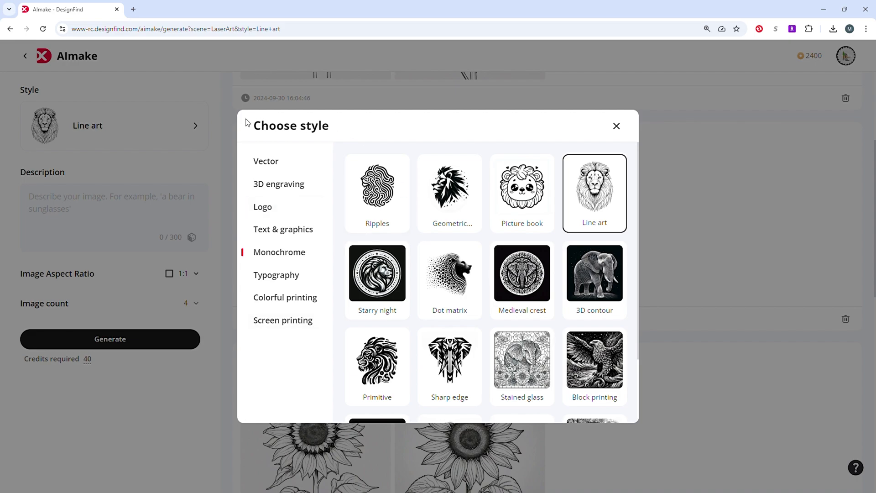
{"action": "left_click", "coordinate": [586, 207]}
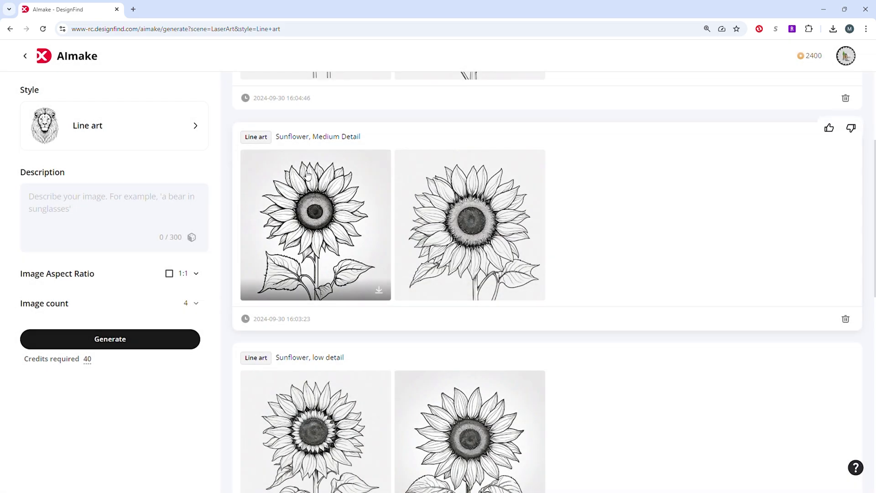
{"action": "scroll", "coordinate": [354, 184], "scroll_direction": "up", "scroll_amount": 3}
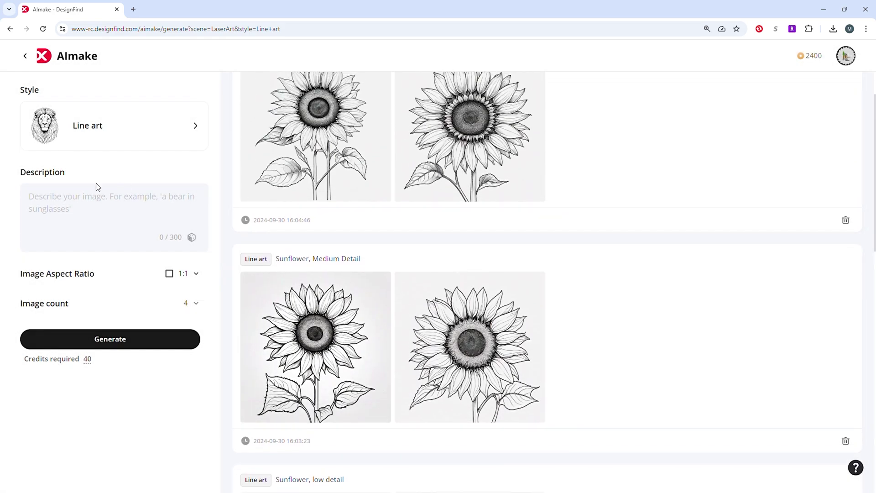
{"action": "left_click", "coordinate": [98, 186]}
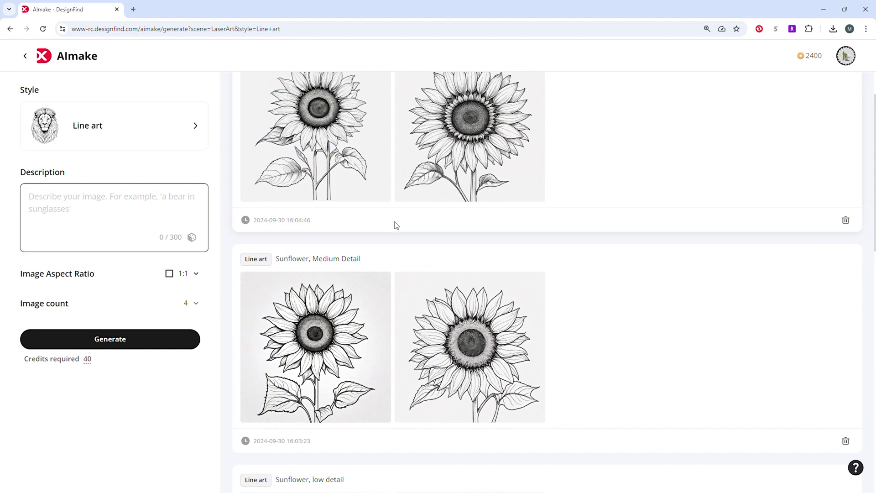
{"action": "scroll", "coordinate": [395, 226], "scroll_direction": "down", "scroll_amount": 6}
{"action": "scroll", "coordinate": [411, 347], "scroll_direction": "up", "scroll_amount": 2}
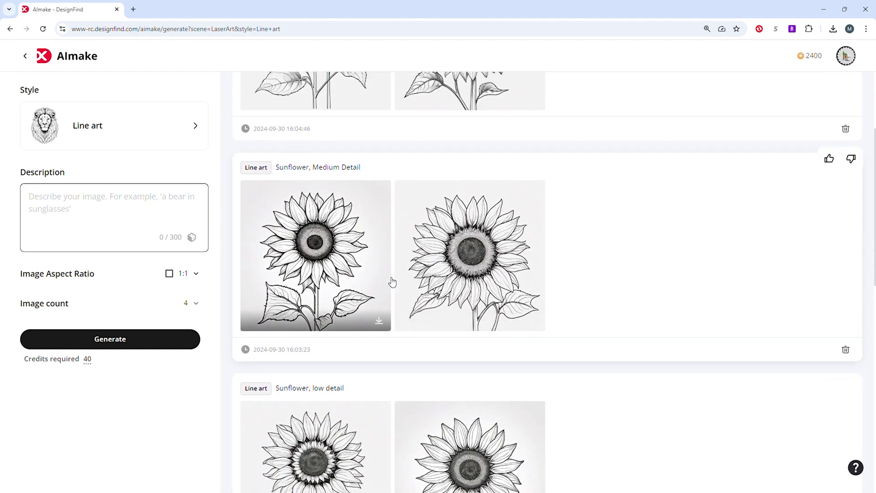
{"action": "scroll", "coordinate": [393, 297], "scroll_direction": "up", "scroll_amount": 3}
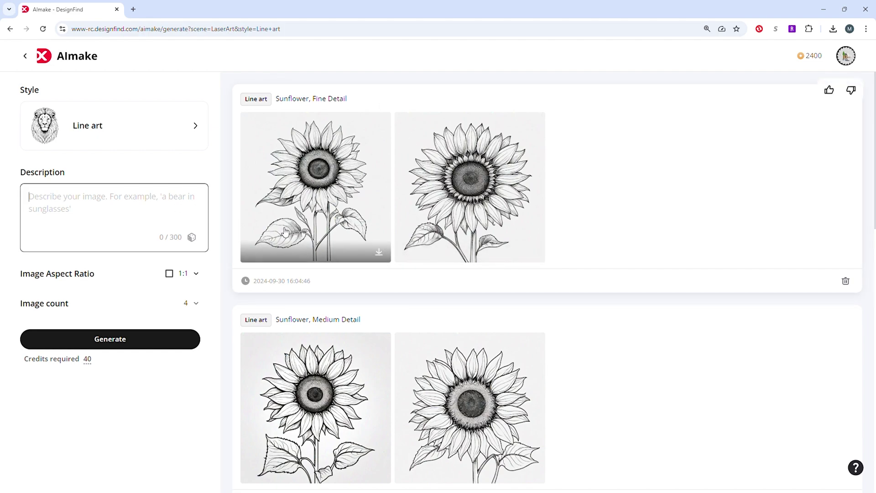
Generate four Line art images from the description 'Sunflower, photo realism' for 40 credits
{"action": "type", "text": "Sun"}
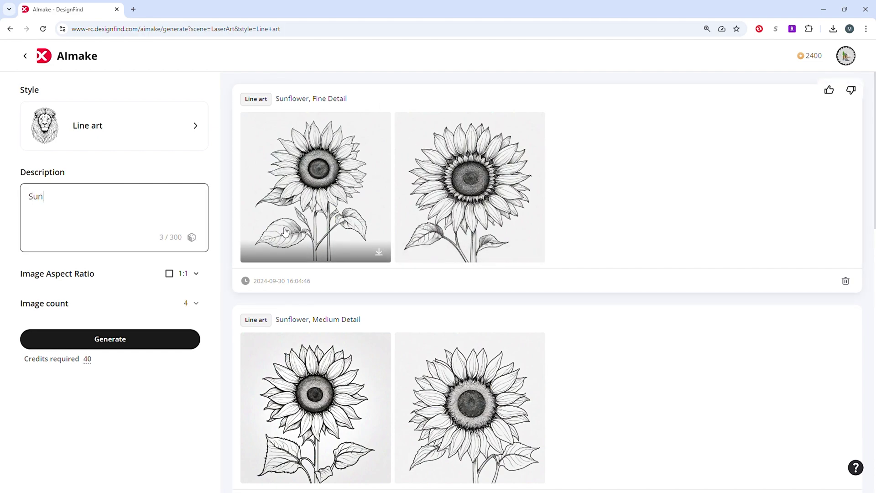
{"action": "type", "text": "flower, photo realism"}
{"action": "left_click", "coordinate": [154, 350]}
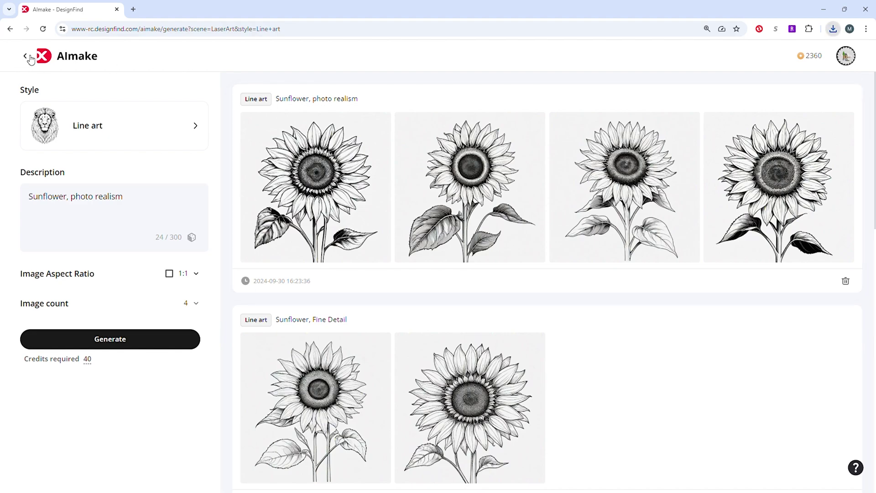
Open the Embossment generator under Image processing and load the sunflower drawing with a 1:1 crop
{"action": "left_click", "coordinate": [26, 56]}
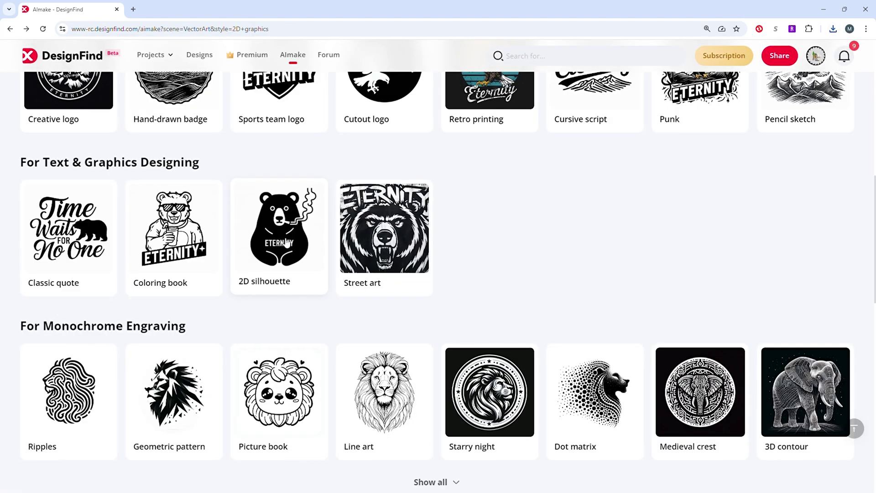
{"action": "scroll", "coordinate": [220, 349], "scroll_direction": "down", "scroll_amount": 10}
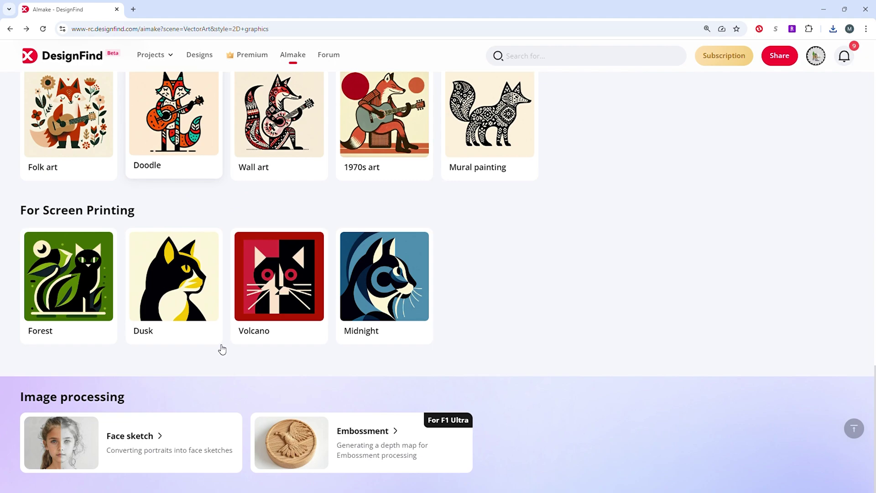
{"action": "left_click", "coordinate": [350, 442]}
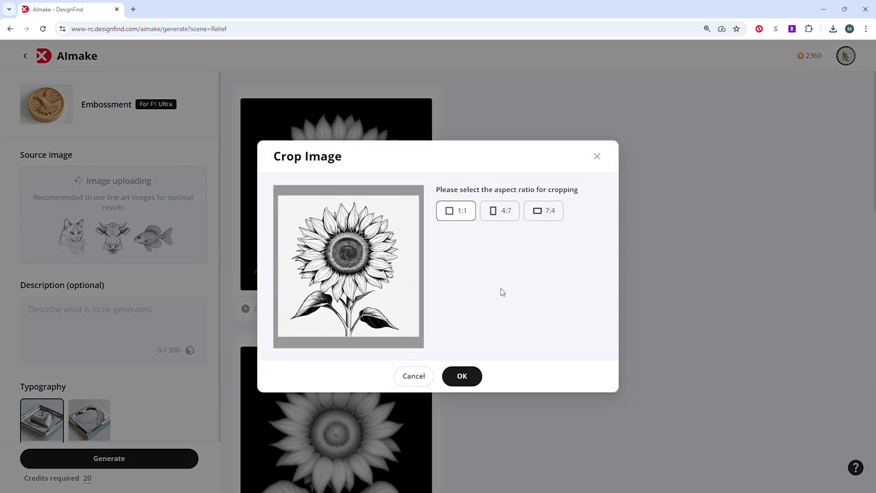
{"action": "left_click", "coordinate": [462, 377]}
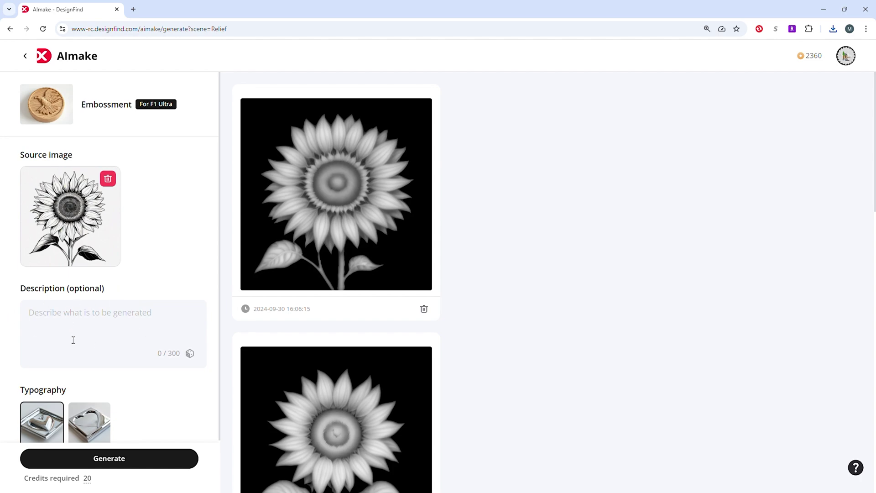
Generate a depth map from the sunflower drawing and inspect it in the 3D Relief preview
{"action": "left_click", "coordinate": [108, 459]}
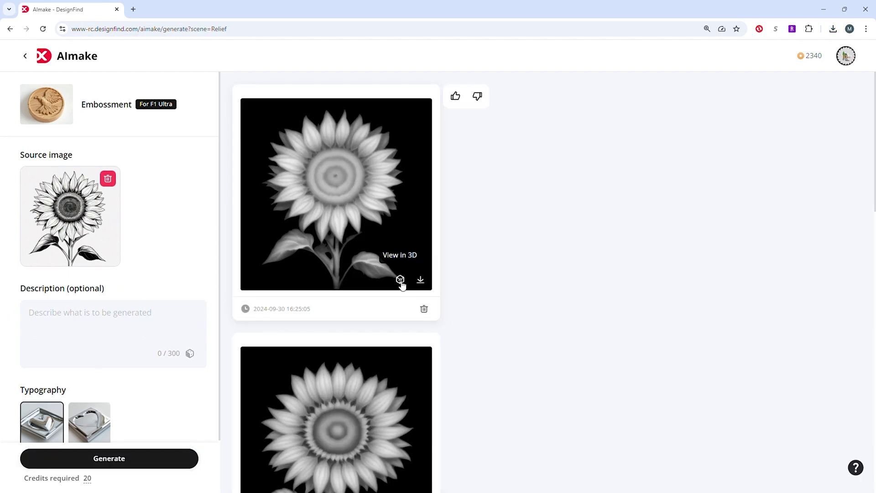
{"action": "left_click", "coordinate": [400, 280]}
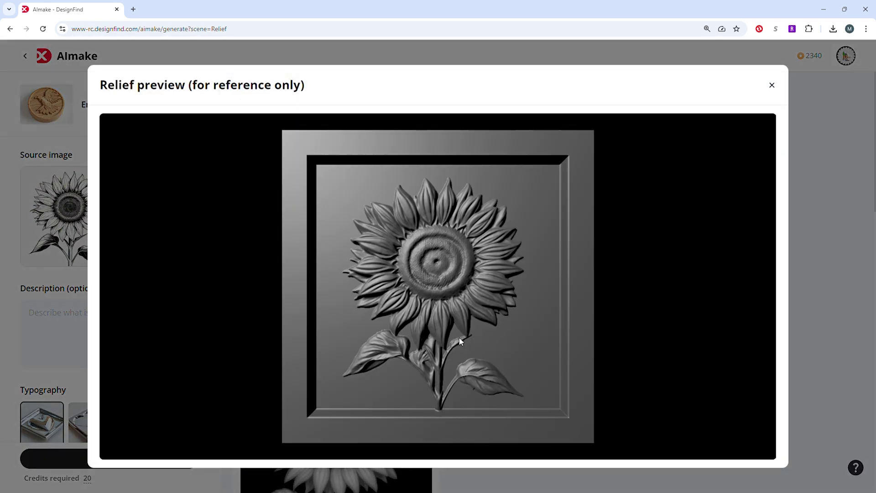
{"action": "scroll", "coordinate": [460, 342], "scroll_direction": "up", "scroll_amount": 5}
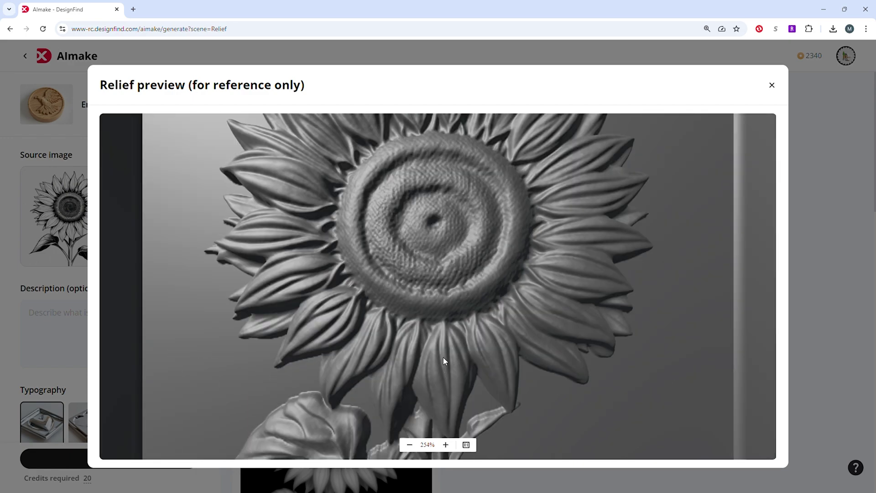
{"action": "left_click_drag", "start_coordinate": [443, 358], "coordinate": [462, 287]}
{"action": "scroll", "coordinate": [434, 345], "scroll_direction": "down", "scroll_amount": 2}
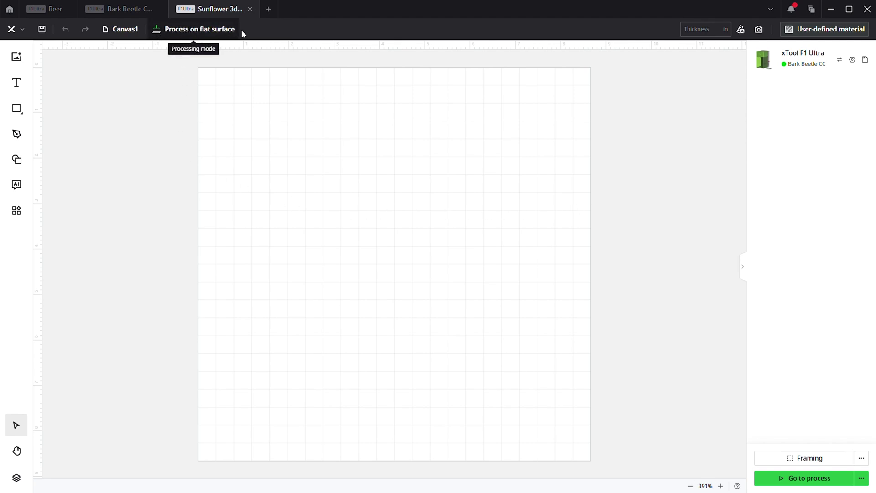
Switch the canvas processing mode from flat surface to Embossment
{"action": "left_click", "coordinate": [186, 31]}
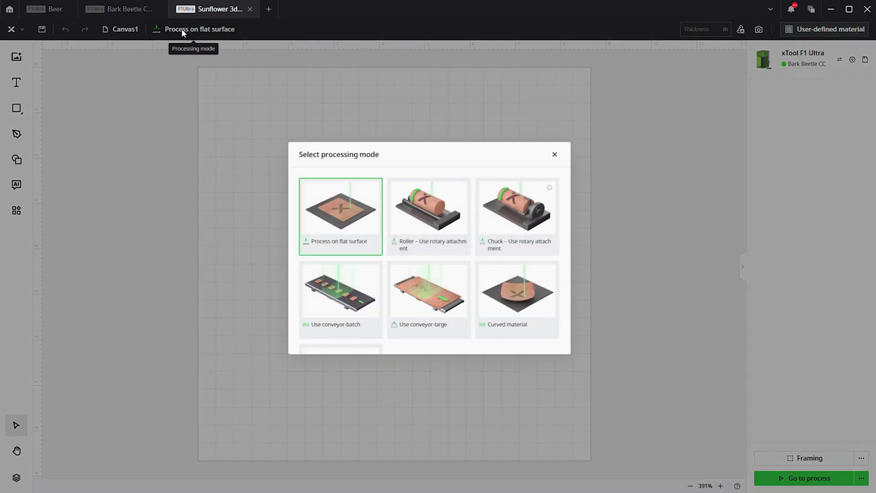
{"action": "scroll", "coordinate": [374, 252], "scroll_direction": "down", "scroll_amount": 2}
{"action": "scroll", "coordinate": [375, 252], "scroll_direction": "down", "scroll_amount": 1}
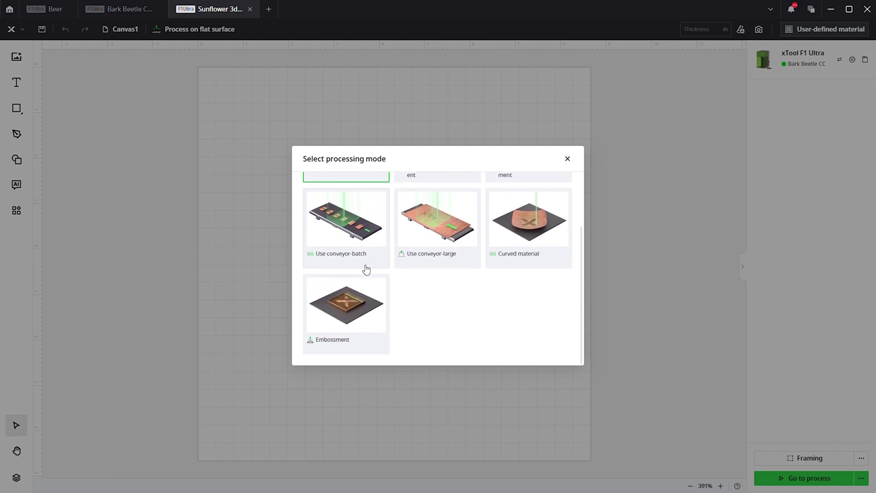
{"action": "left_click", "coordinate": [353, 308]}
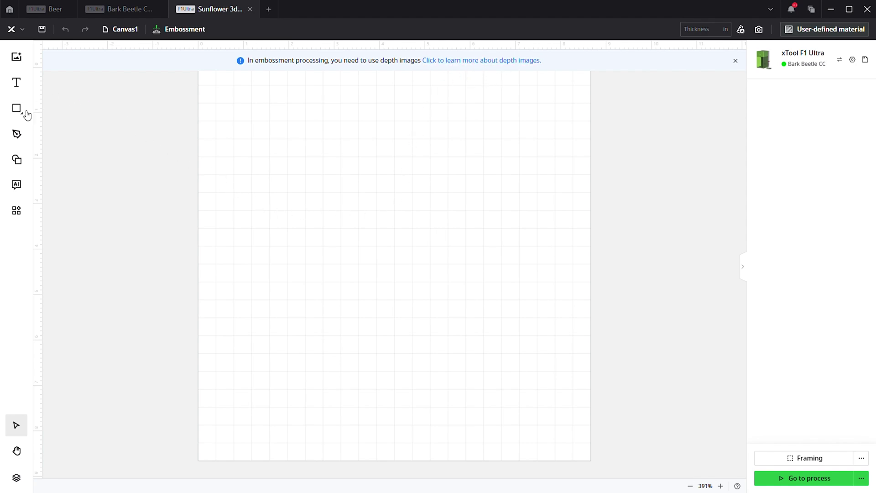
Open Artimind's Embossment page to bring the sunflower depth map onto the canvas
{"action": "left_click", "coordinate": [16, 185]}
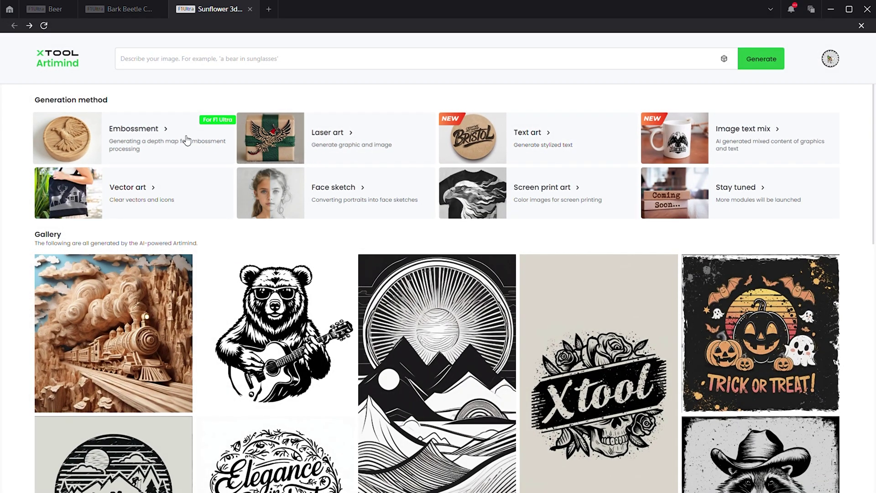
{"action": "left_click", "coordinate": [156, 145]}
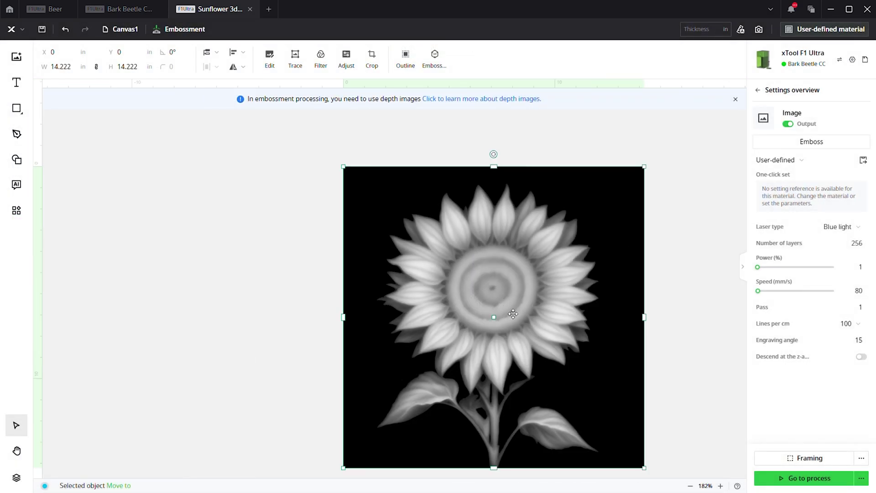
Shrink the sunflower depth map to 5.95 in square and place it at X 1.713, Y 2.188
{"action": "left_click_drag", "start_coordinate": [474, 273], "coordinate": [468, 269]}
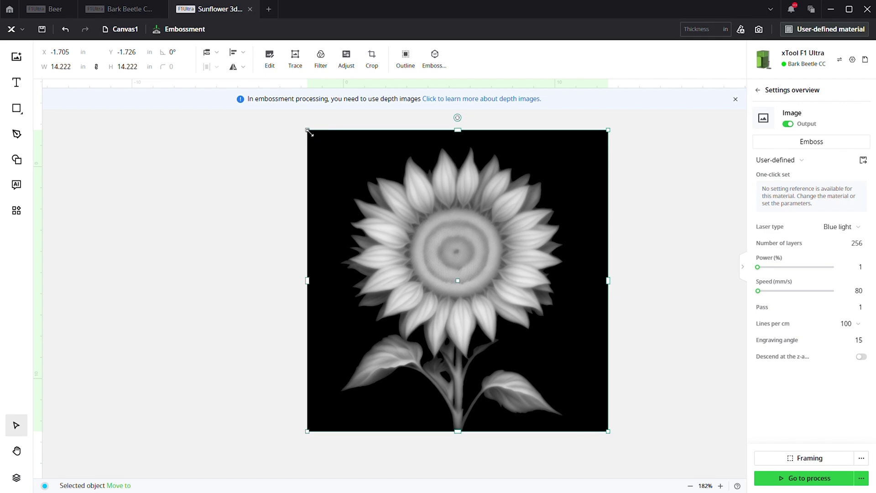
{"action": "left_click_drag", "start_coordinate": [314, 139], "coordinate": [416, 240]}
{"action": "left_click_drag", "start_coordinate": [510, 353], "coordinate": [447, 291]}
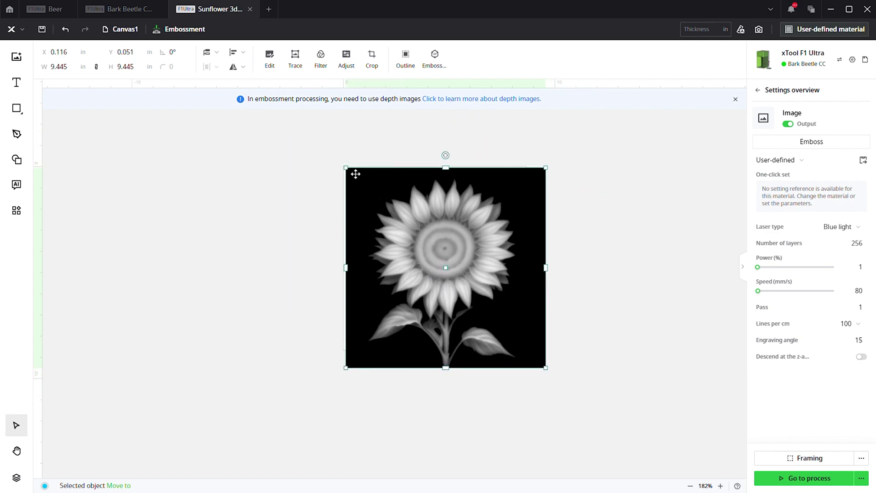
{"action": "left_click_drag", "start_coordinate": [351, 171], "coordinate": [424, 244]}
{"action": "left_click_drag", "start_coordinate": [492, 322], "coordinate": [452, 292]}
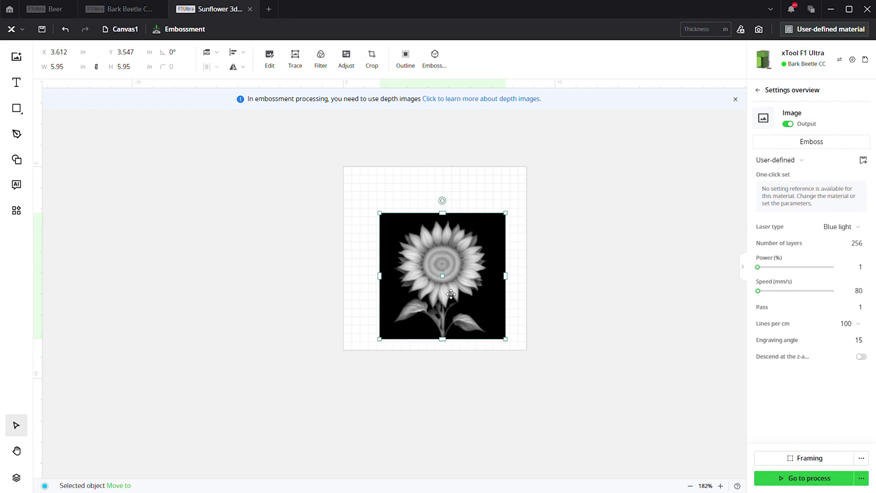
Inspect the emboss result in the 3D preview, then close it
{"action": "left_click", "coordinate": [436, 62]}
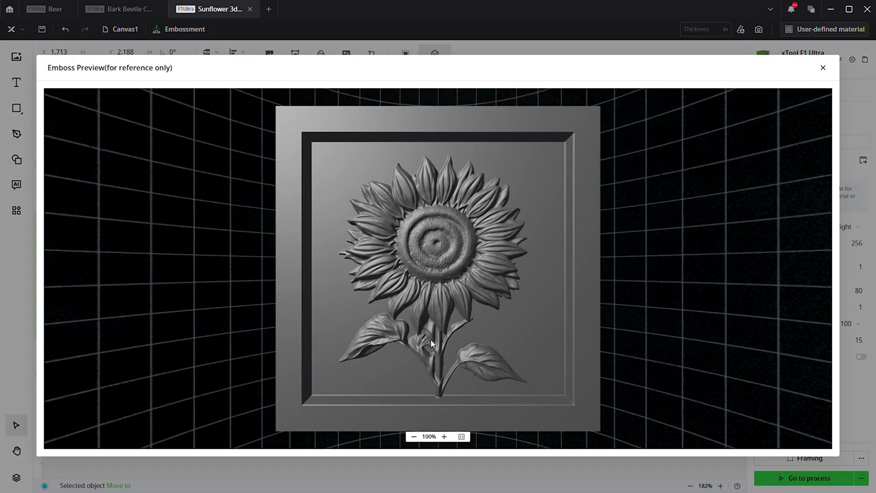
{"action": "scroll", "coordinate": [433, 343], "scroll_direction": "up", "scroll_amount": 5}
{"action": "mouse_move", "coordinate": [448, 313]}
{"action": "left_mouse_down"}
{"action": "mouse_move", "coordinate": [398, 270]}
{"action": "mouse_move", "coordinate": [456, 322]}
{"action": "left_mouse_up"}
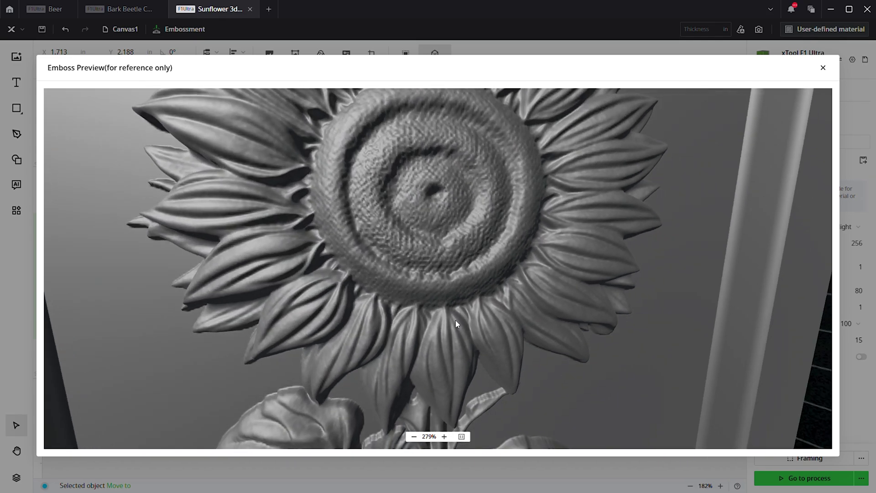
{"action": "scroll", "coordinate": [455, 320], "scroll_direction": "down", "scroll_amount": 1}
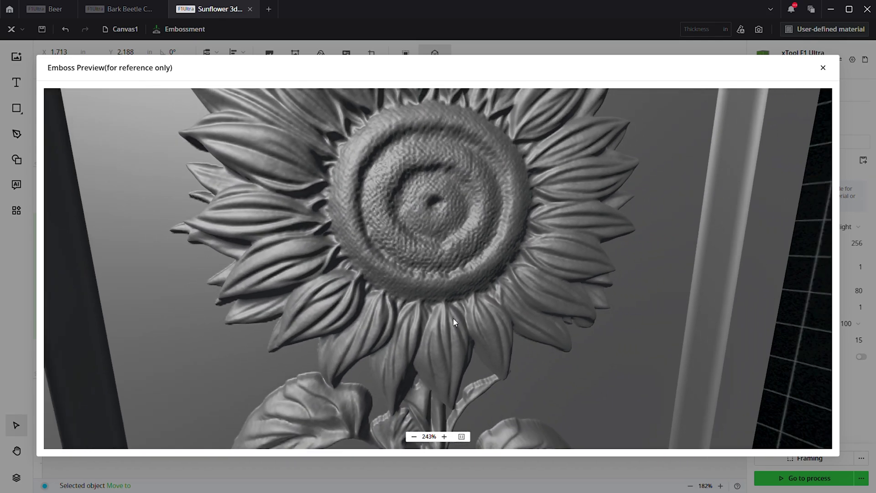
{"action": "left_click", "coordinate": [824, 69]}
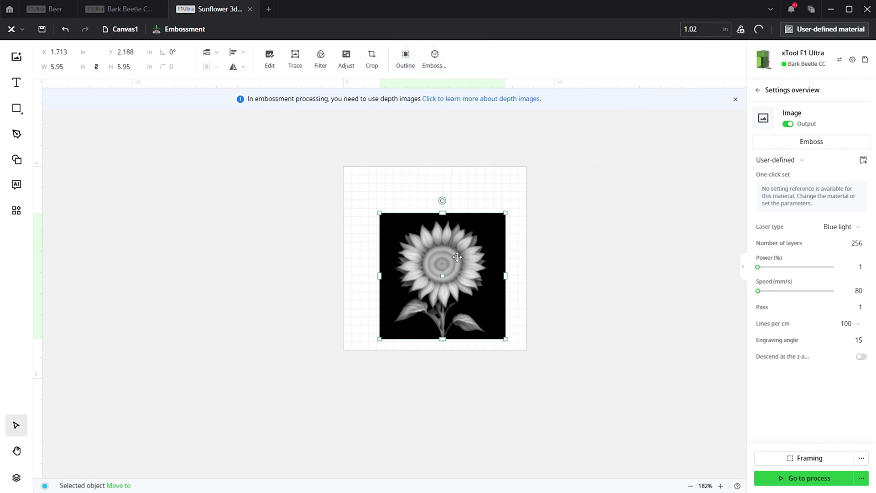
Move the sunflower aside to X 9.61, Y 5.769 to reveal the captured slate coaster
{"action": "left_click_drag", "start_coordinate": [500, 273], "coordinate": [667, 349]}
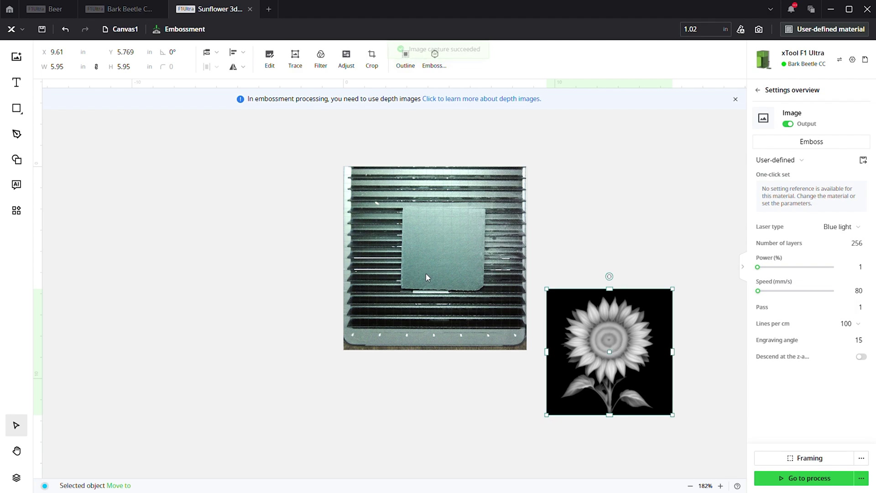
Move the sunflower onto the slate and shrink it to 3.371 in square at X 3.051, Y 2.206
{"action": "scroll", "coordinate": [432, 267], "scroll_direction": "up", "scroll_amount": 5}
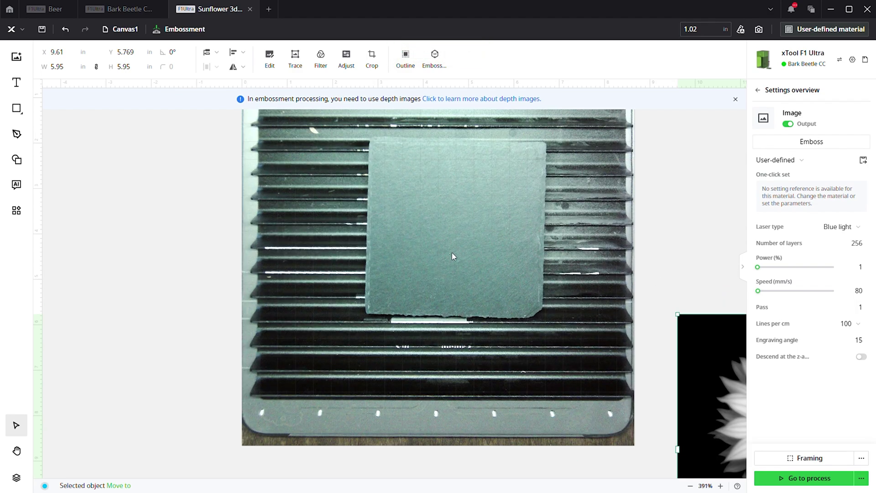
{"action": "scroll", "coordinate": [452, 253], "scroll_direction": "down", "scroll_amount": 3}
{"action": "left_click_drag", "start_coordinate": [642, 350], "coordinate": [483, 257]}
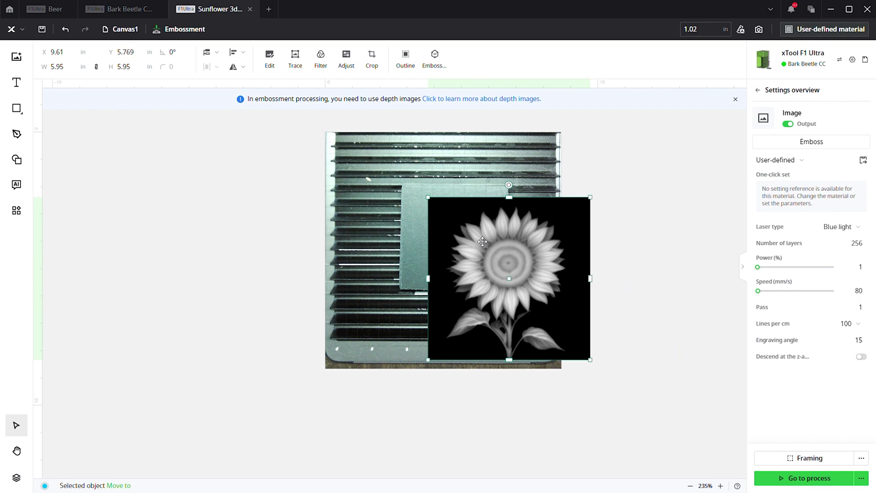
{"action": "left_click_drag", "start_coordinate": [436, 204], "coordinate": [507, 274]}
{"action": "left_click_drag", "start_coordinate": [556, 336], "coordinate": [465, 263]}
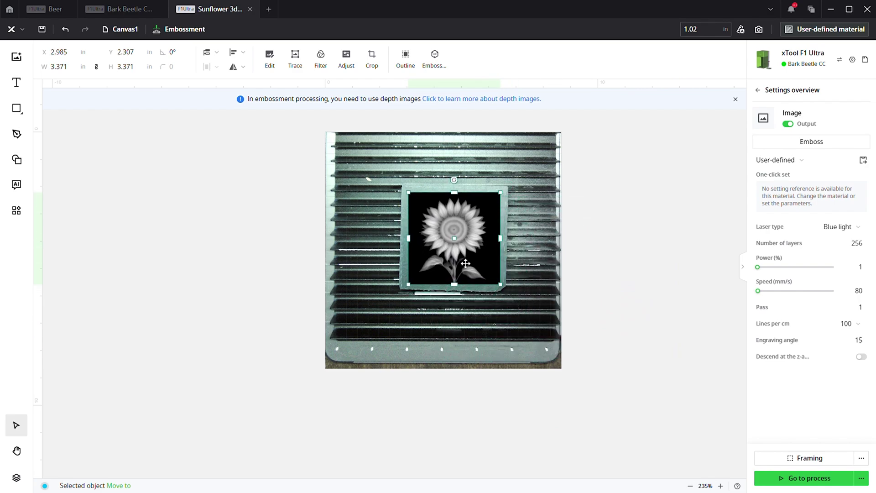
{"action": "scroll", "coordinate": [473, 245], "scroll_direction": "up", "scroll_amount": 4}
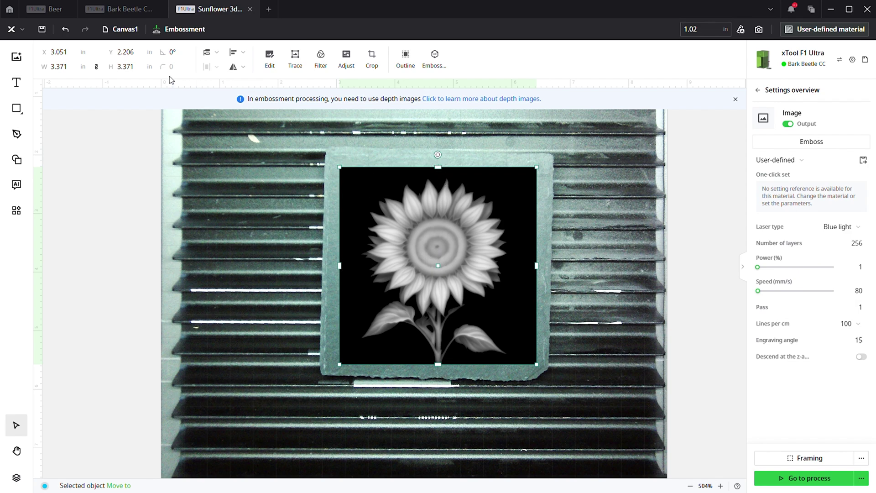
Try 1° and 0.25° rotations on the sunflower image, undoing each attempt
{"action": "left_click", "coordinate": [184, 55]}
{"action": "key", "text": "Return"}
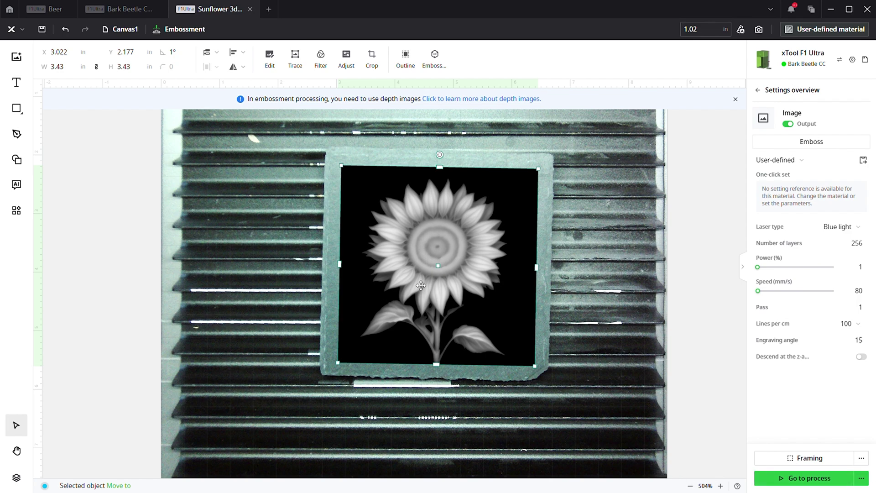
{"action": "left_click_drag", "start_coordinate": [422, 286], "coordinate": [407, 284]}
{"action": "key", "text": "ctrl+z"}
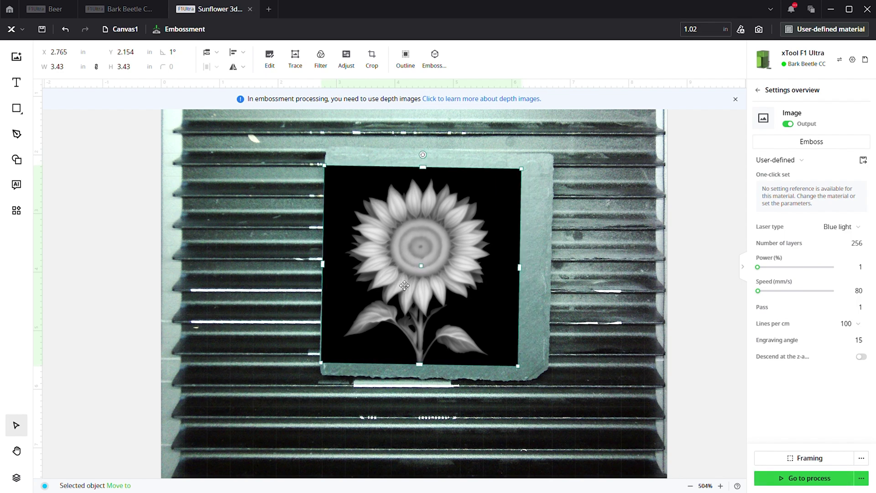
{"action": "key", "text": "ctrl+z"}
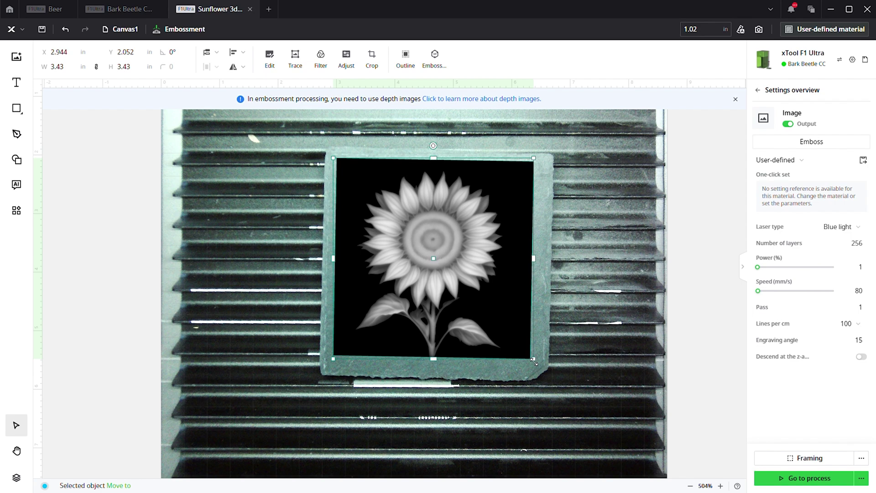
{"action": "left_click", "coordinate": [183, 54]}
{"action": "type", "text": ".25"}
{"action": "key", "text": "Return"}
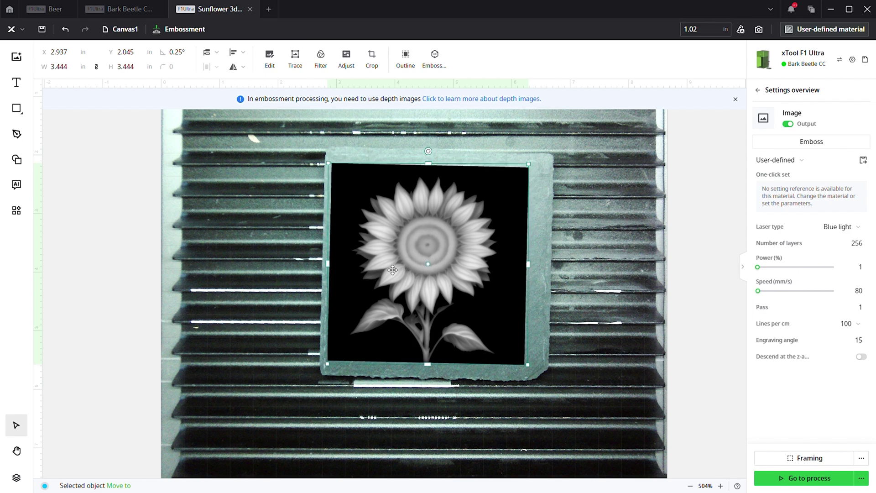
{"action": "left_click_drag", "start_coordinate": [392, 270], "coordinate": [386, 273]}
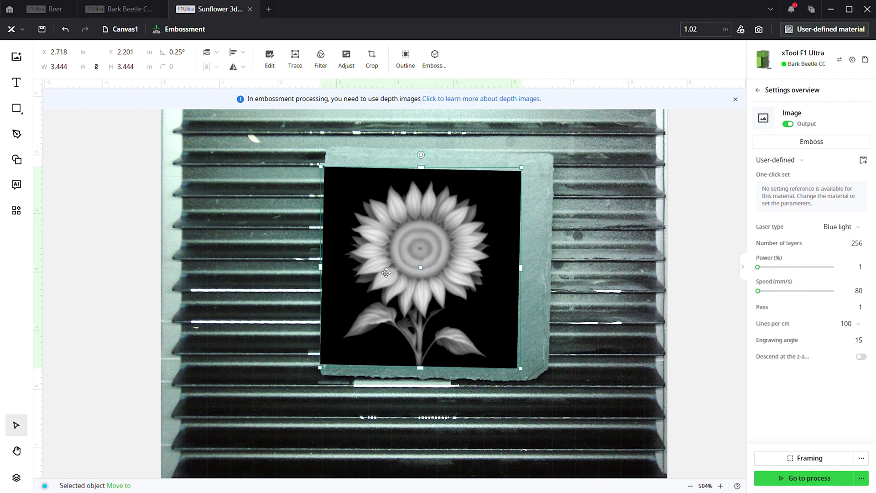
{"action": "key", "text": "ctrl+z"}
{"action": "key", "text": "ctrl+z"}
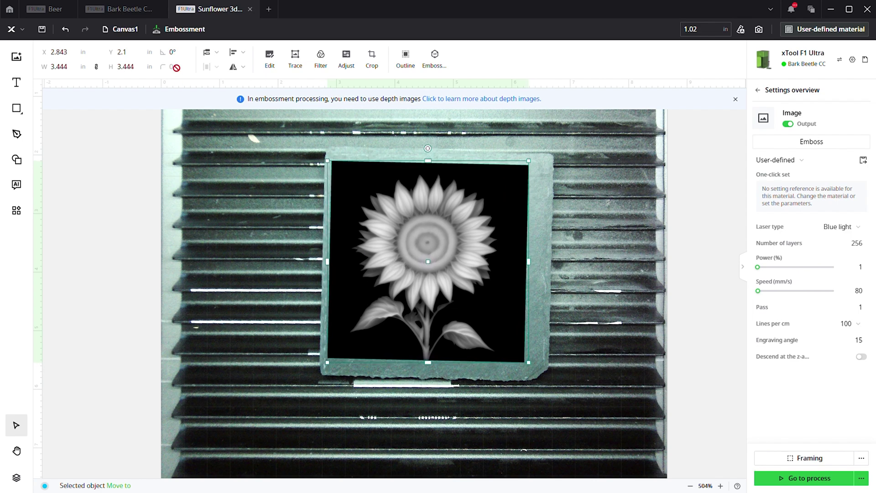
Rotate the sunflower to -0.25° and shift it to X 3.195, Y 2.217 to follow the slate
{"action": "left_click", "coordinate": [182, 54]}
{"action": "key", "text": "BackSpace"}
{"action": "key", "text": "Return"}
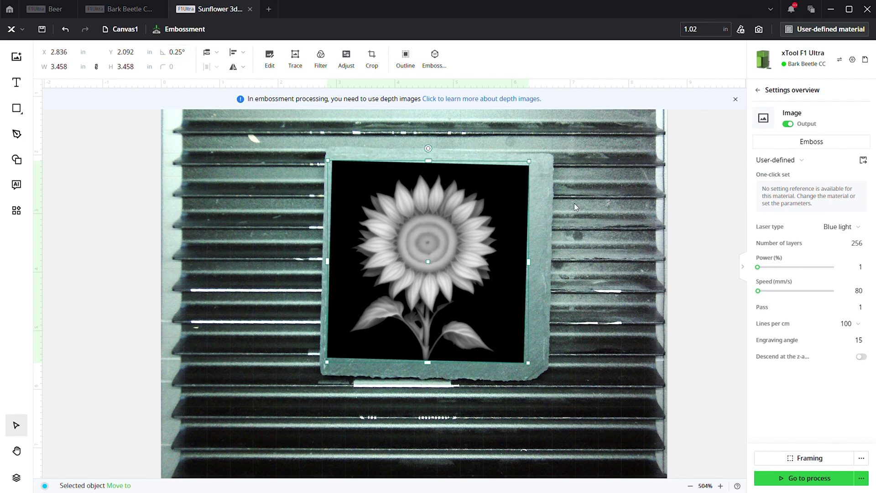
{"action": "left_click_drag", "start_coordinate": [416, 286], "coordinate": [439, 289]}
{"action": "left_click", "coordinate": [176, 52]}
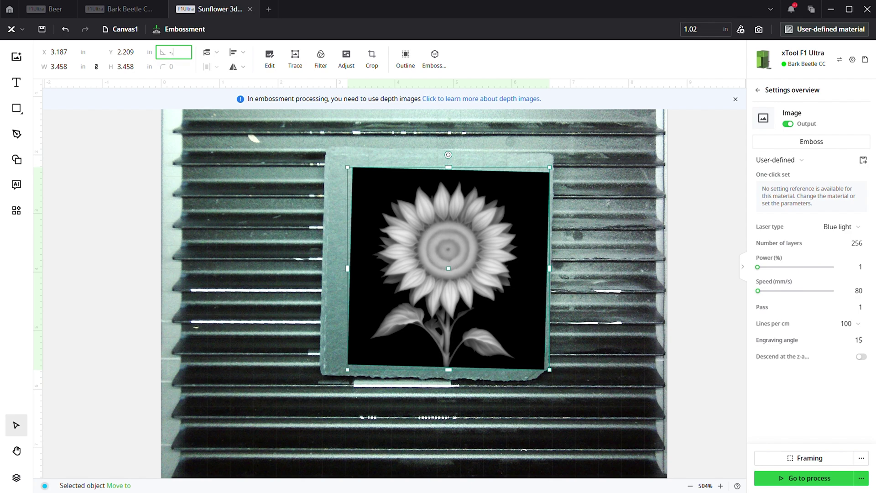
{"action": "key", "text": "Return"}
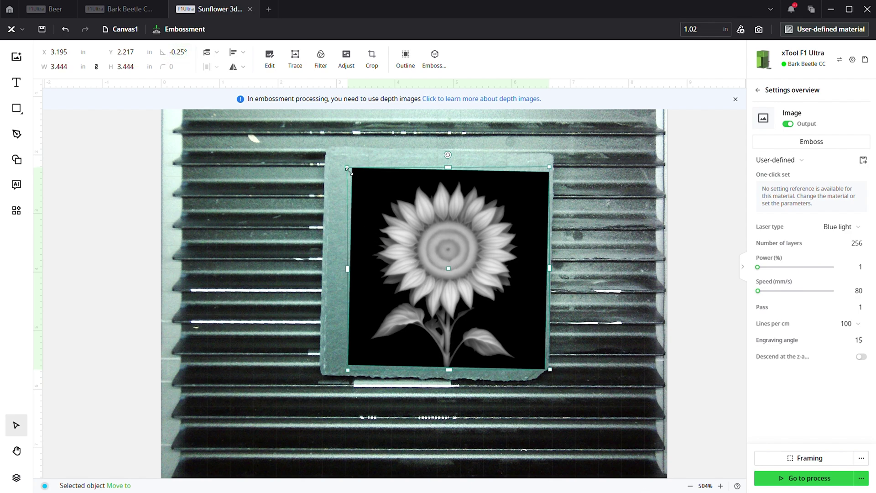
Resize the sunflower to 3.594 in square and centre it at X 2.918, Y 2.075 inside the slate border
{"action": "left_click_drag", "start_coordinate": [349, 170], "coordinate": [327, 162]}
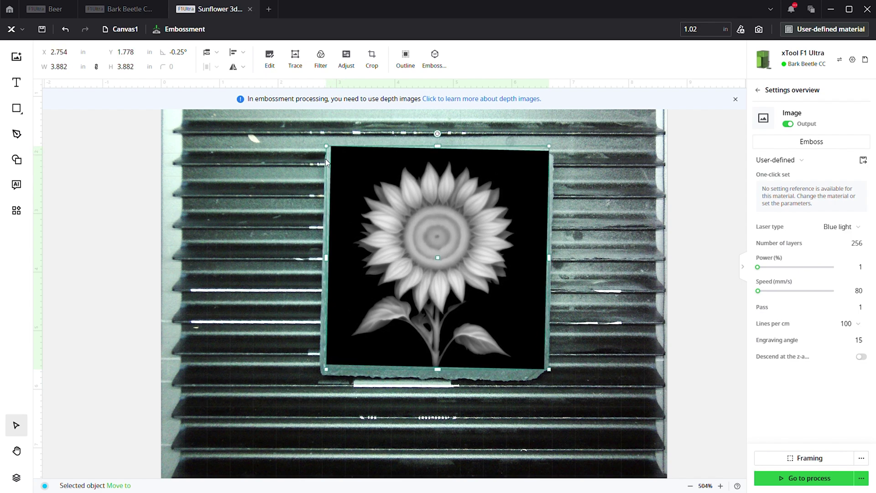
{"action": "left_click_drag", "start_coordinate": [408, 241], "coordinate": [407, 248]}
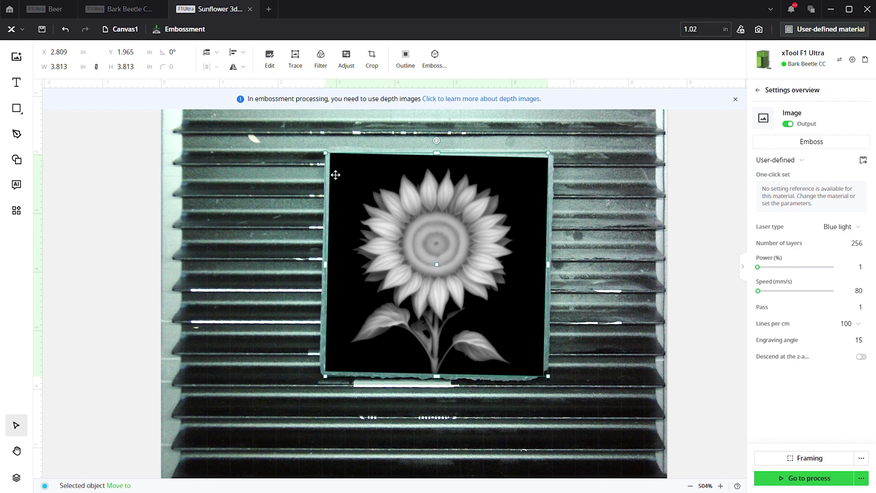
{"action": "left_click_drag", "start_coordinate": [326, 155], "coordinate": [332, 160]}
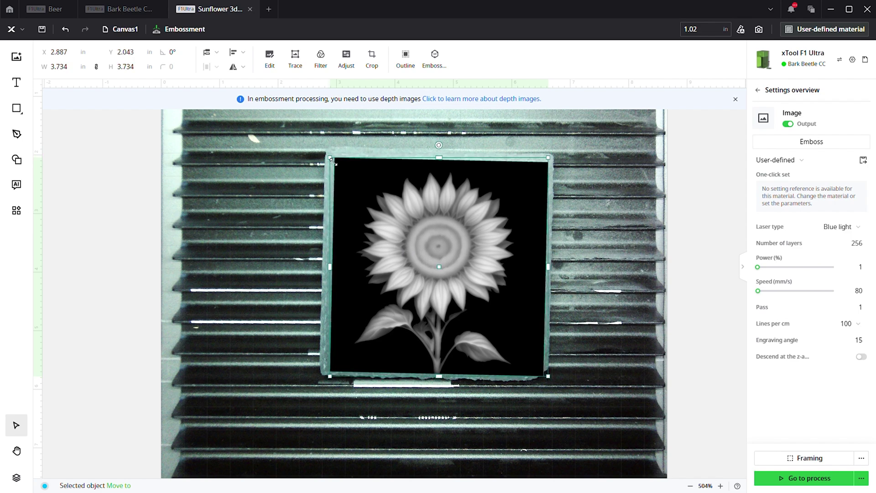
{"action": "left_click_drag", "start_coordinate": [388, 235], "coordinate": [386, 232]}
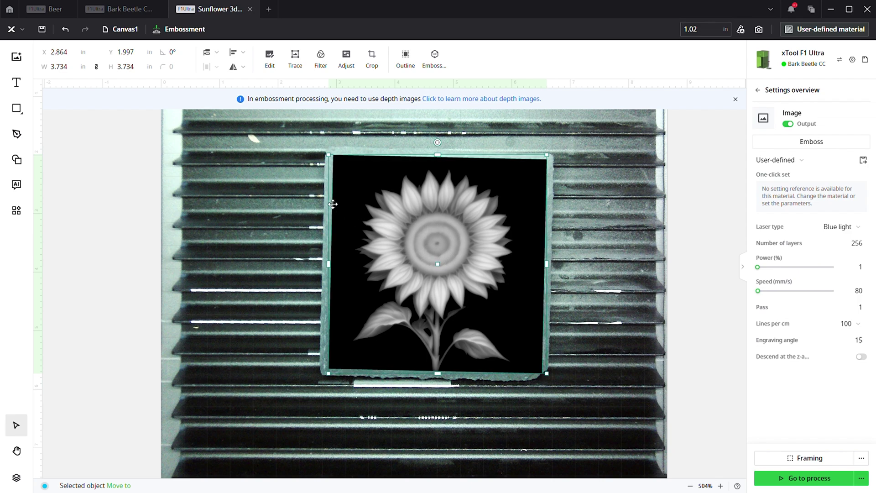
{"action": "left_click_drag", "start_coordinate": [330, 157], "coordinate": [332, 159]}
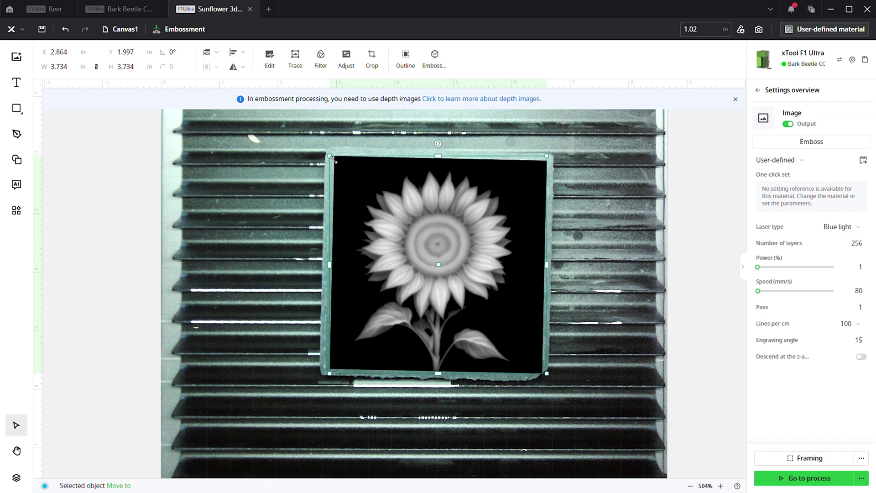
{"action": "left_click_drag", "start_coordinate": [385, 244], "coordinate": [385, 243]}
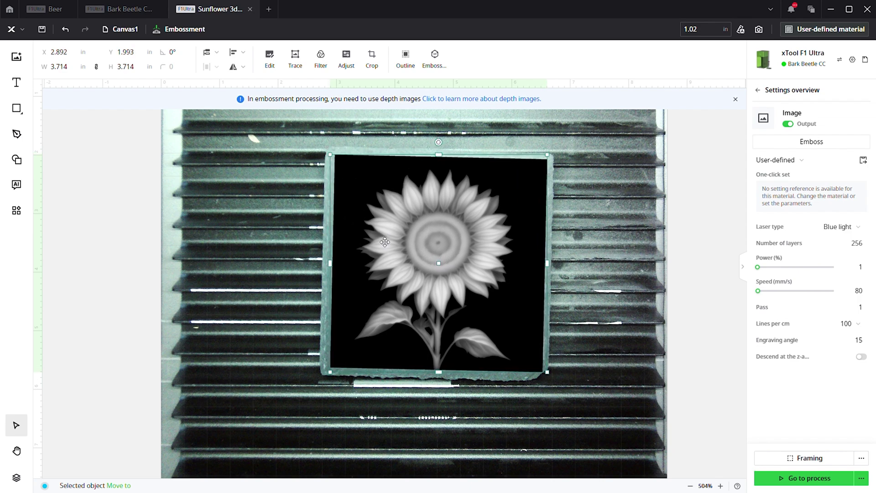
{"action": "left_click_drag", "start_coordinate": [331, 157], "coordinate": [335, 160]}
{"action": "left_click_drag", "start_coordinate": [364, 206], "coordinate": [362, 206]}
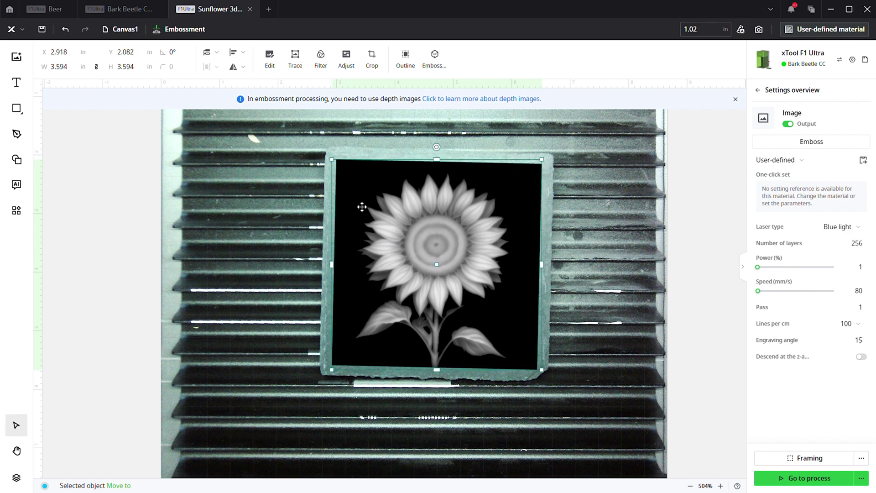
{"action": "left_click", "coordinate": [615, 261]}
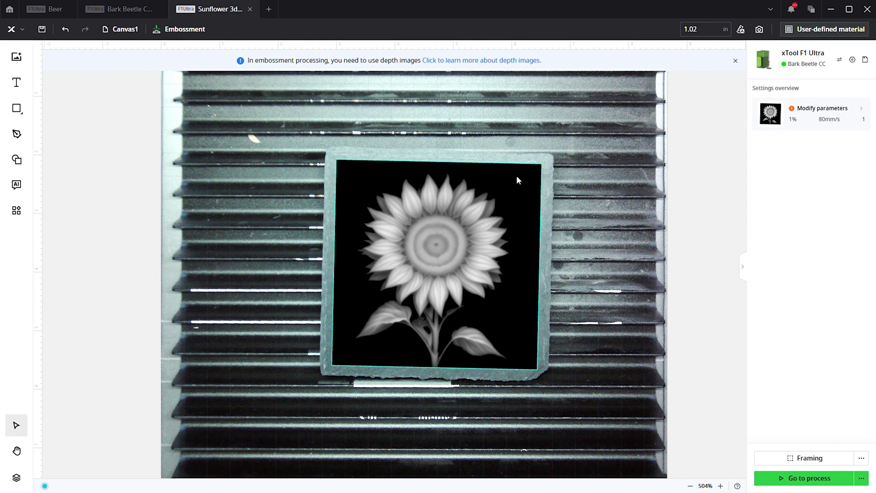
{"action": "left_click", "coordinate": [347, 335]}
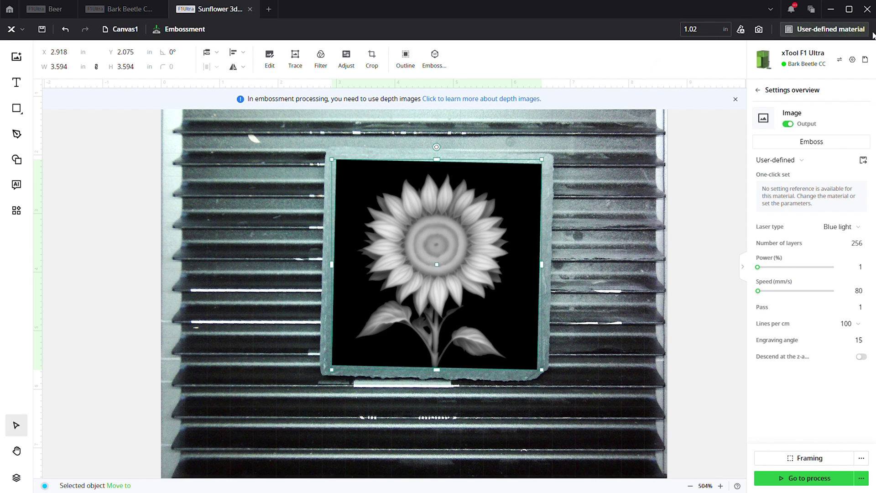
Select Rock Coaster as the user-defined material, loading its Fiber IR emboss settings
{"action": "left_click", "coordinate": [822, 31]}
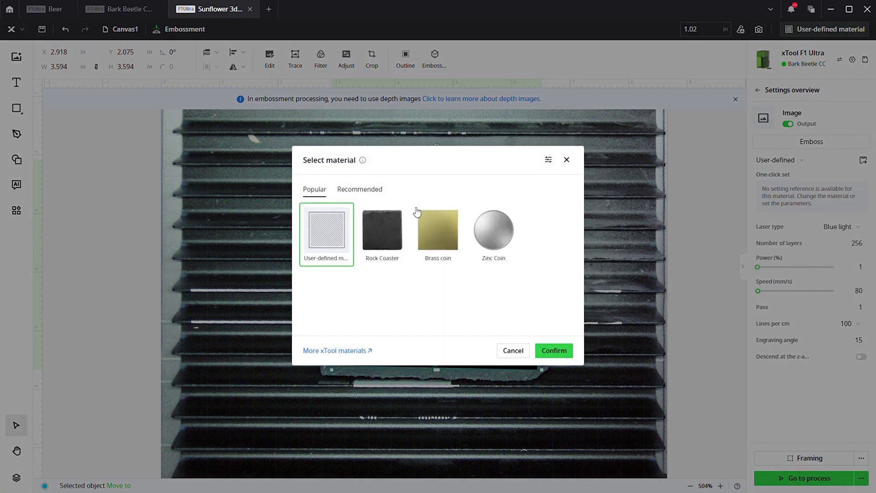
{"action": "left_click", "coordinate": [386, 235]}
{"action": "left_click", "coordinate": [555, 351]}
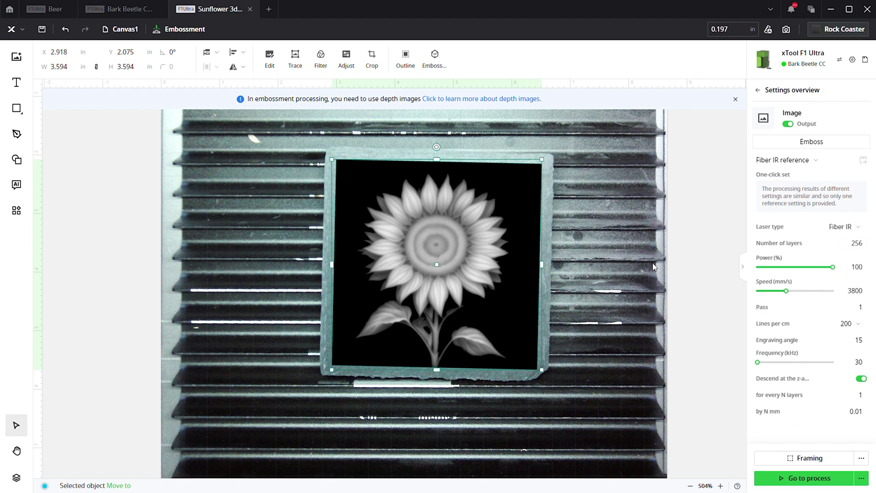
{"action": "left_click", "coordinate": [435, 59]}
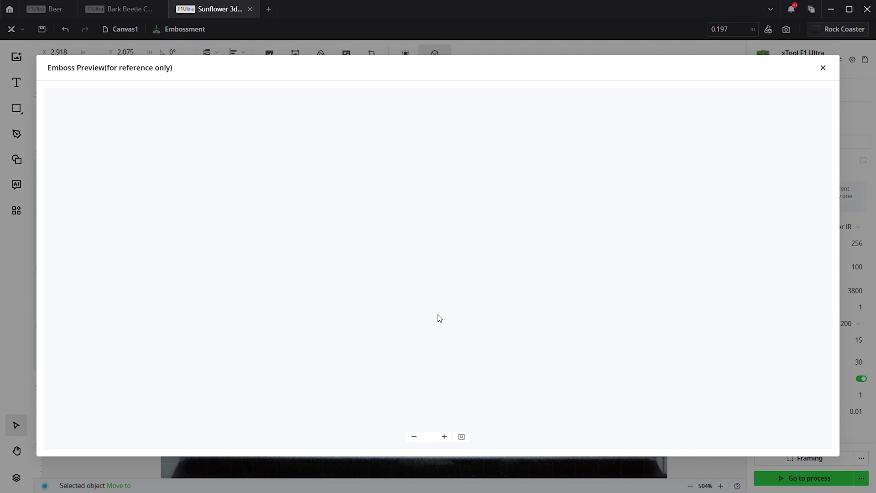
{"action": "scroll", "coordinate": [443, 314], "scroll_direction": "up", "scroll_amount": 5}
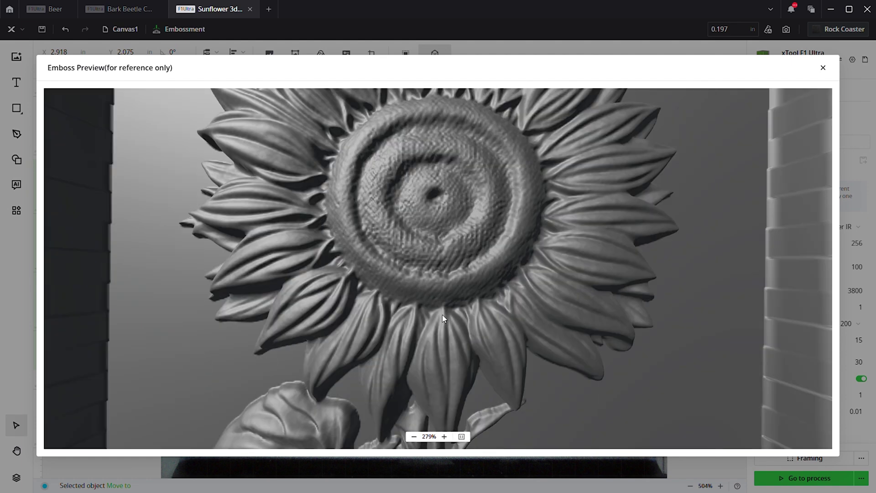
{"action": "left_click_drag", "start_coordinate": [451, 320], "coordinate": [571, 337]}
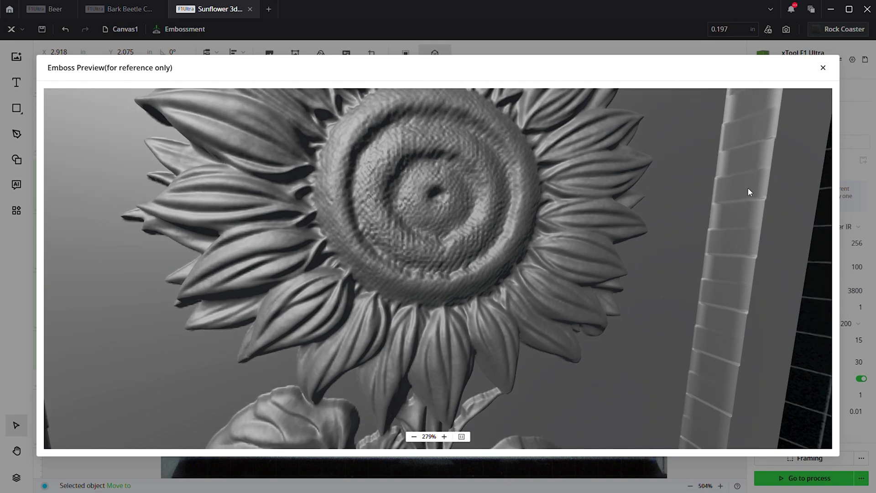
{"action": "left_click", "coordinate": [826, 70]}
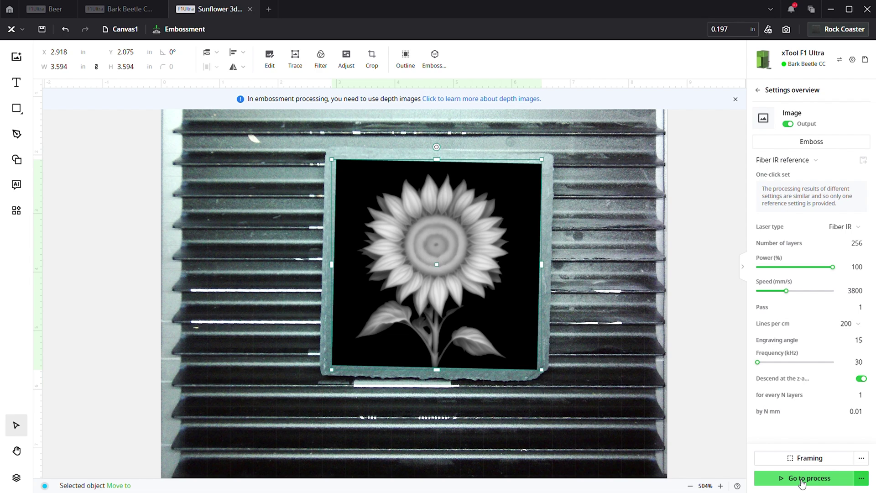
Open the processing preview for the sunflower emboss job, showing 03:48:19 estimated time
{"action": "left_click", "coordinate": [802, 479]}
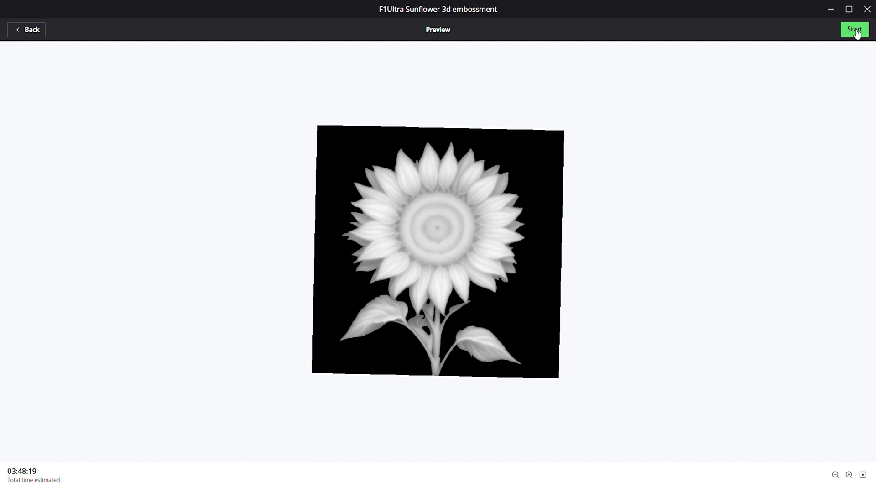
Start the job, sending the sunflower emboss file to the F1 Ultra
{"action": "left_click", "coordinate": [855, 30]}
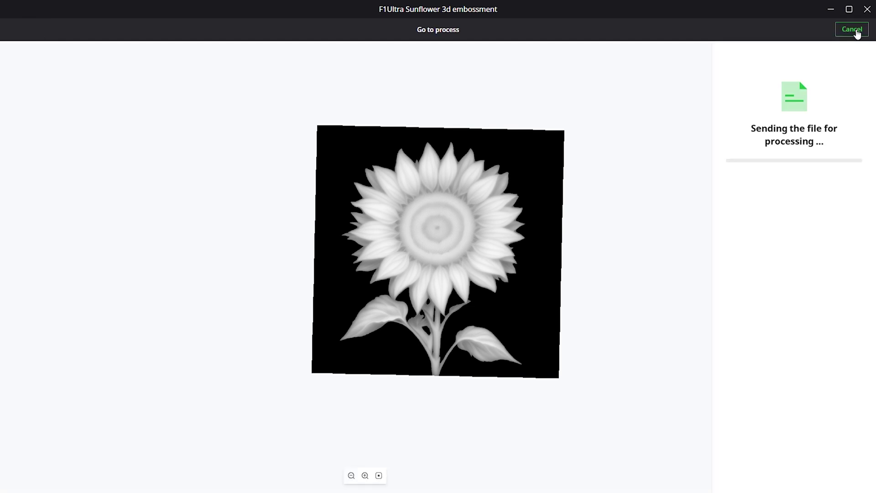